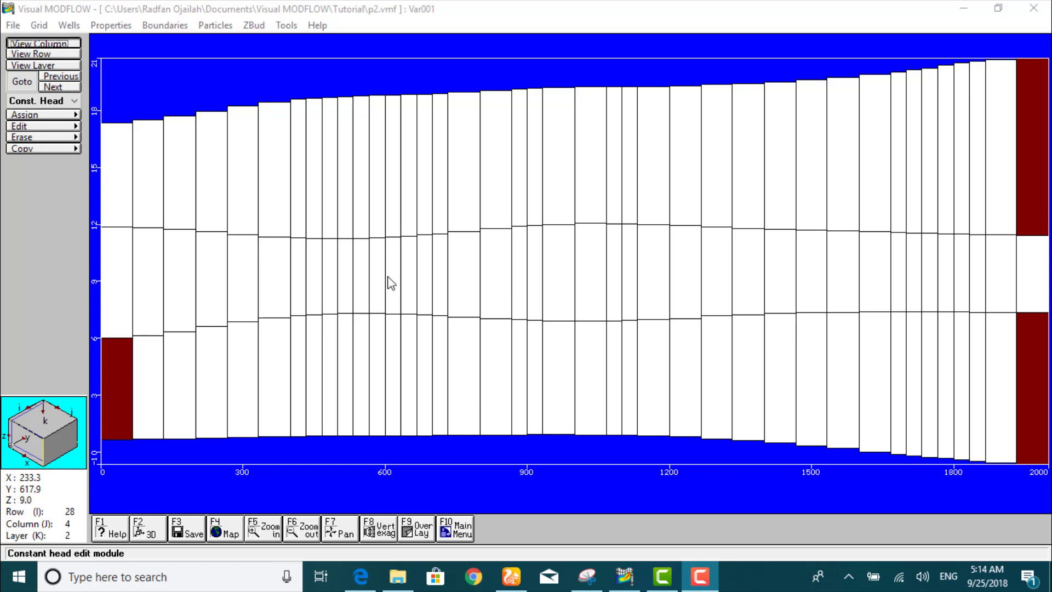
- Switch to the River (RIV) boundary module and display layer 1 in plan view
{"action": "left_click", "coordinate": [157, 27]}
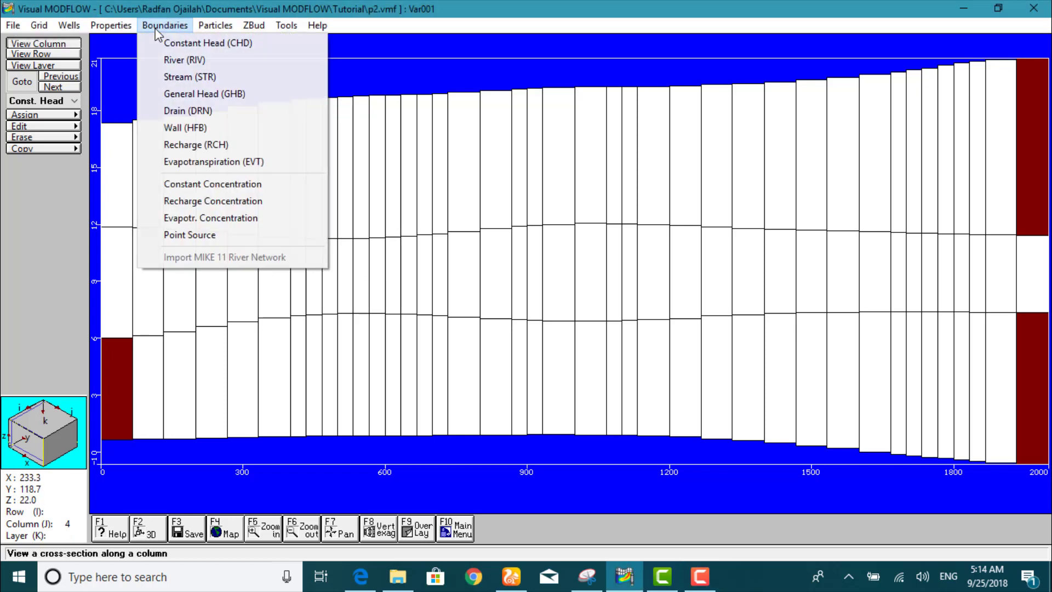
{"action": "left_click", "coordinate": [171, 60]}
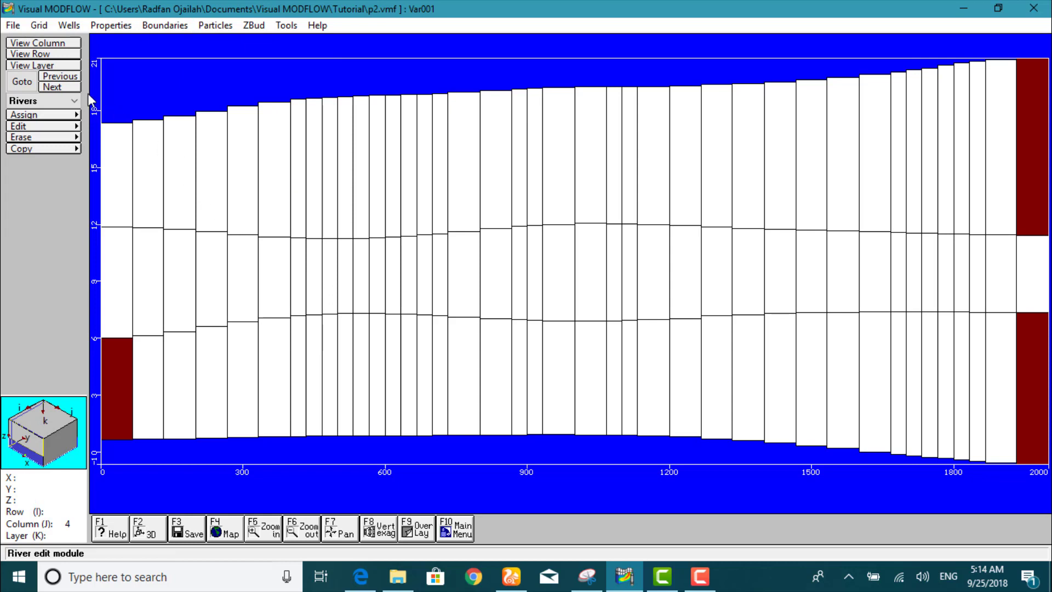
{"action": "left_click", "coordinate": [21, 83]}
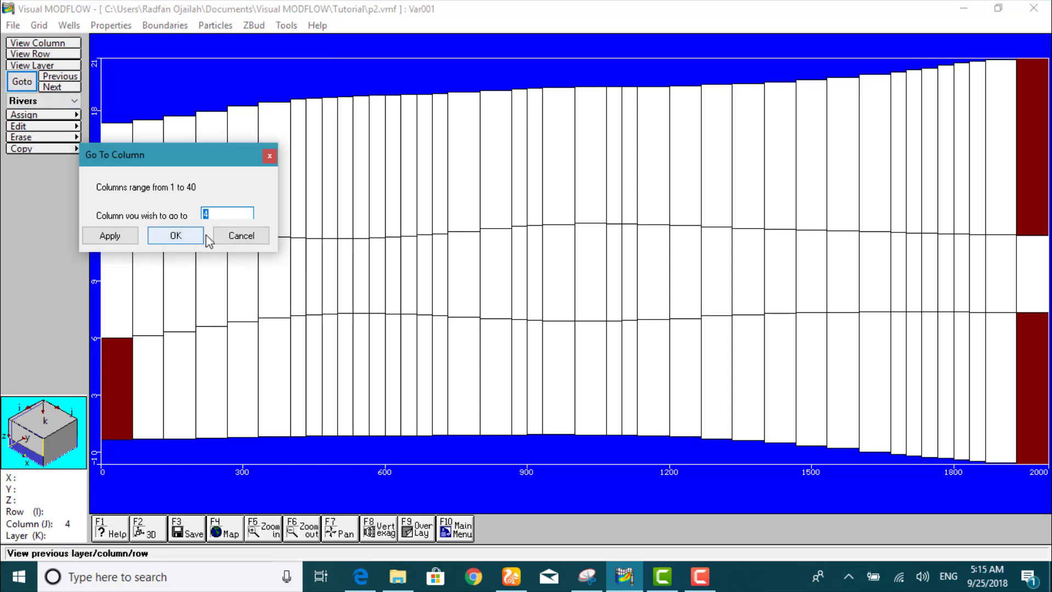
{"action": "left_click", "coordinate": [235, 236]}
{"action": "left_click", "coordinate": [31, 65]}
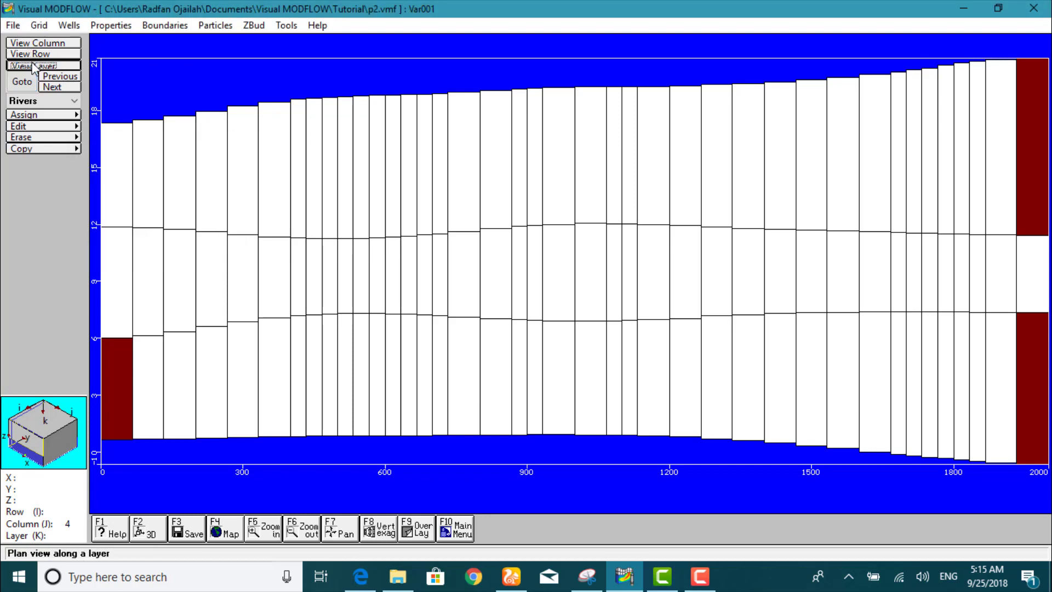
{"action": "left_click", "coordinate": [135, 166]}
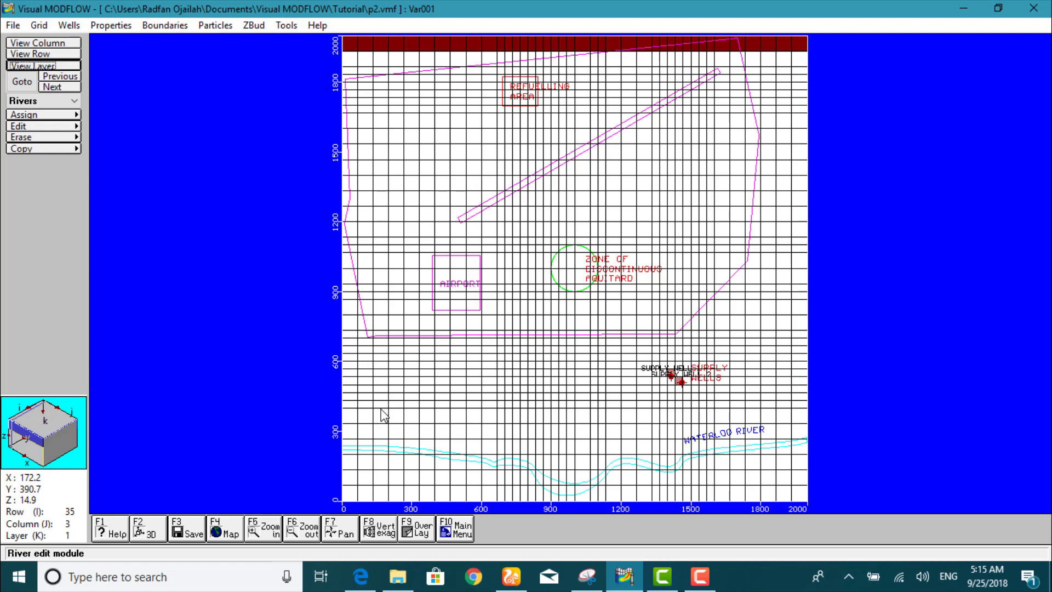
- Assign a river line tracing the full course of the Waterloo River from the grid's west edge to its east edge
{"action": "left_click", "coordinate": [39, 115]}
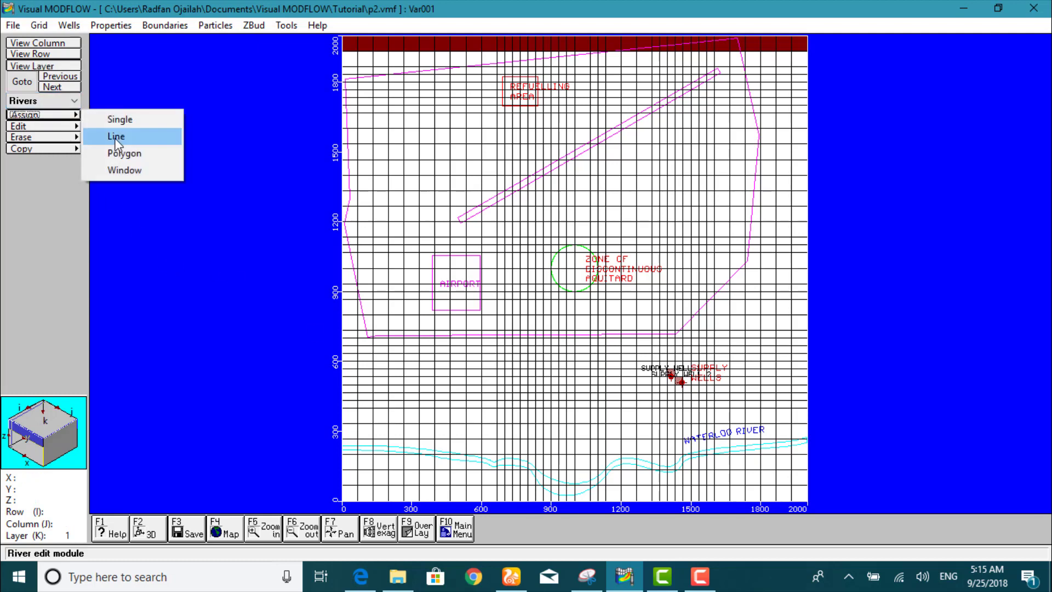
{"action": "left_click", "coordinate": [116, 138]}
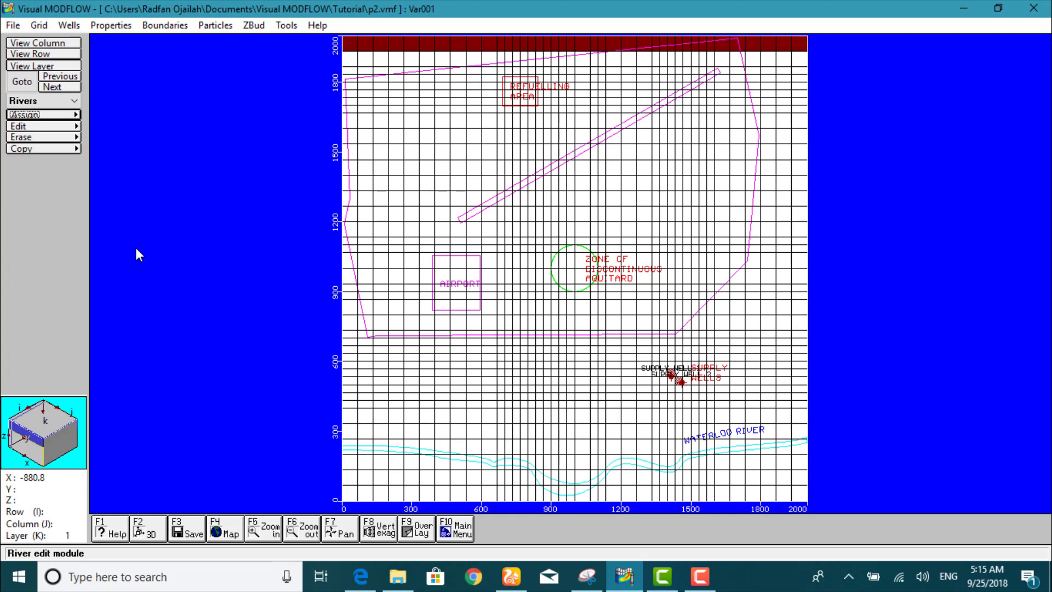
{"action": "left_click", "coordinate": [352, 453]}
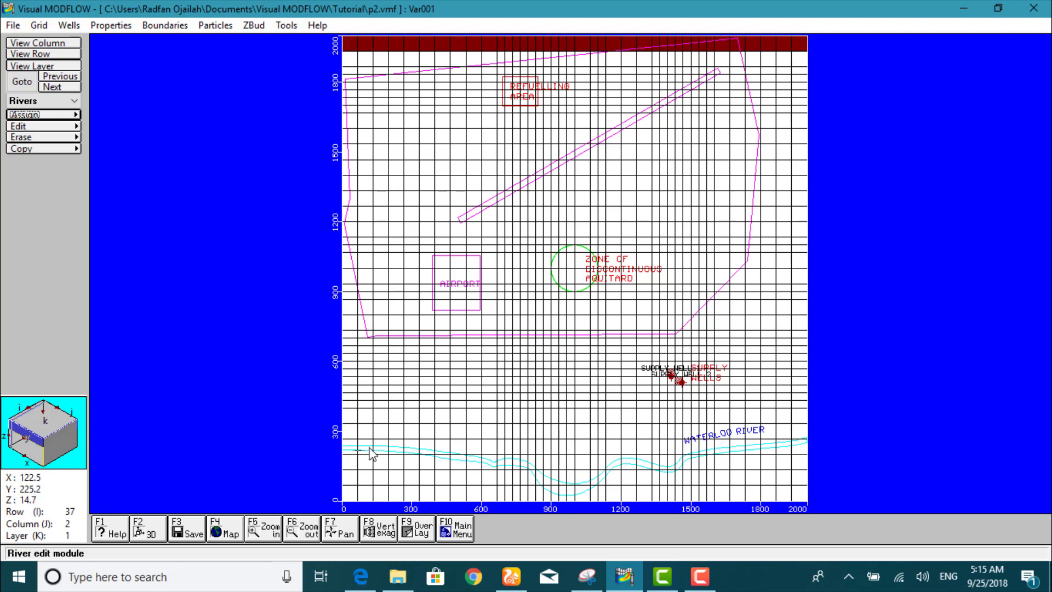
{"action": "left_click", "coordinate": [372, 449]}
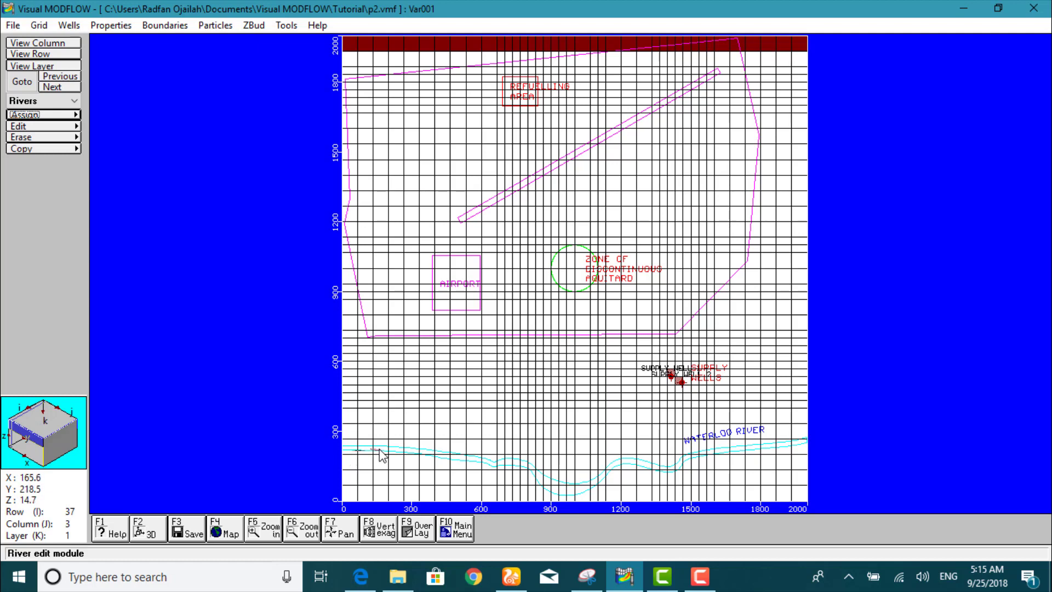
{"action": "left_click", "coordinate": [433, 454]}
{"action": "left_click", "coordinate": [446, 457]}
{"action": "left_click", "coordinate": [479, 461]}
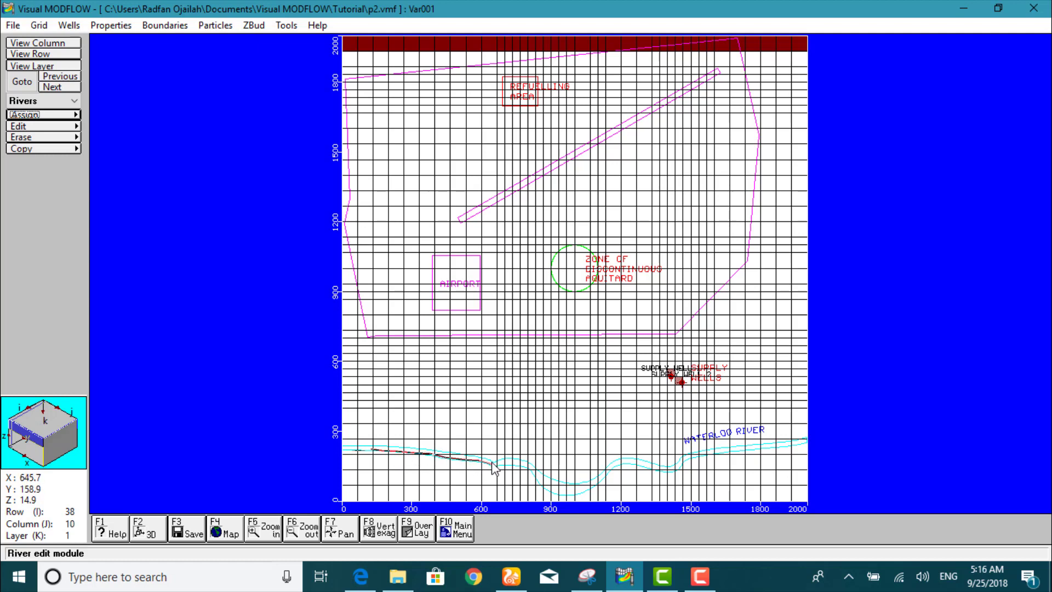
{"action": "left_click", "coordinate": [493, 464]}
{"action": "left_click", "coordinate": [503, 463]}
{"action": "left_click", "coordinate": [508, 461]}
{"action": "left_click", "coordinate": [527, 466]}
{"action": "left_click", "coordinate": [534, 470]}
{"action": "left_click", "coordinate": [540, 477]}
{"action": "left_click", "coordinate": [546, 484]}
{"action": "left_click", "coordinate": [556, 490]}
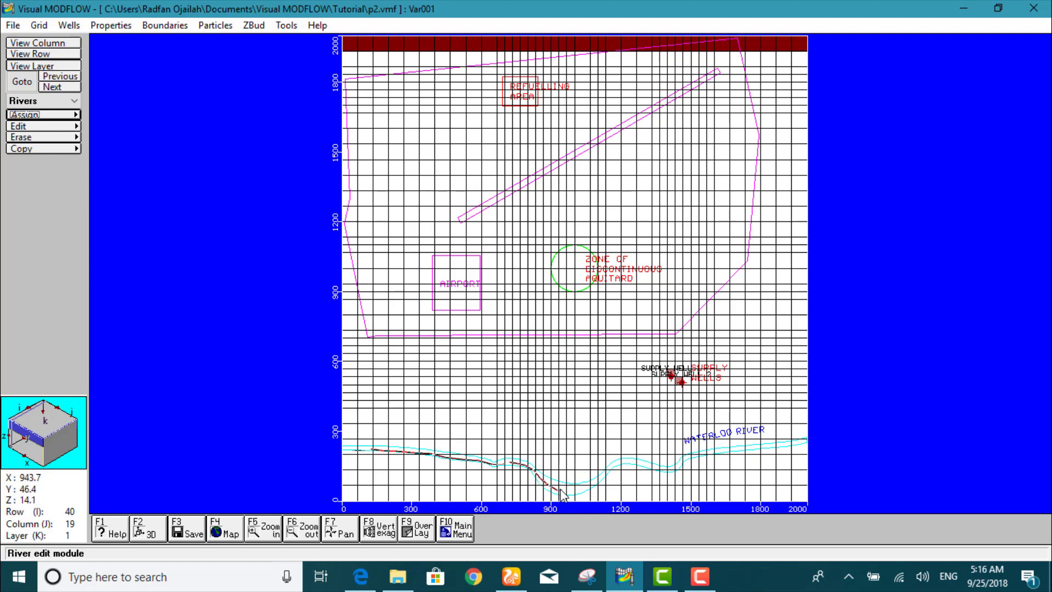
{"action": "left_click", "coordinate": [581, 490]}
{"action": "left_click", "coordinate": [592, 485]}
{"action": "left_click", "coordinate": [603, 475]}
{"action": "left_click", "coordinate": [611, 466]}
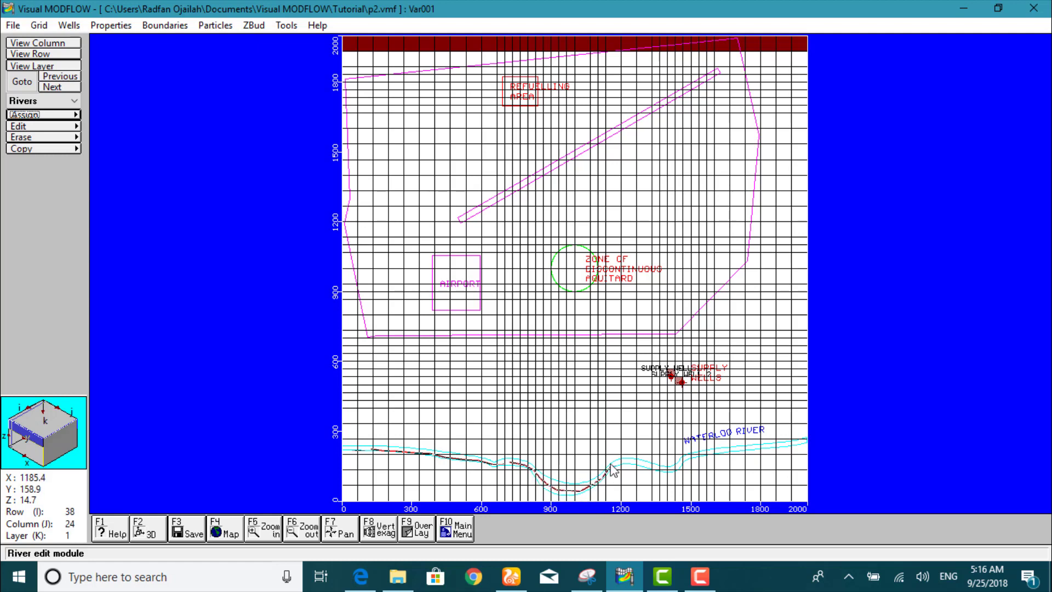
{"action": "left_click", "coordinate": [624, 461]}
{"action": "left_click", "coordinate": [638, 463]}
{"action": "left_click", "coordinate": [649, 467]}
{"action": "left_click", "coordinate": [659, 469]}
{"action": "left_click", "coordinate": [665, 469]}
{"action": "left_click", "coordinate": [674, 470]}
{"action": "left_click", "coordinate": [680, 464]}
{"action": "left_click", "coordinate": [689, 456]}
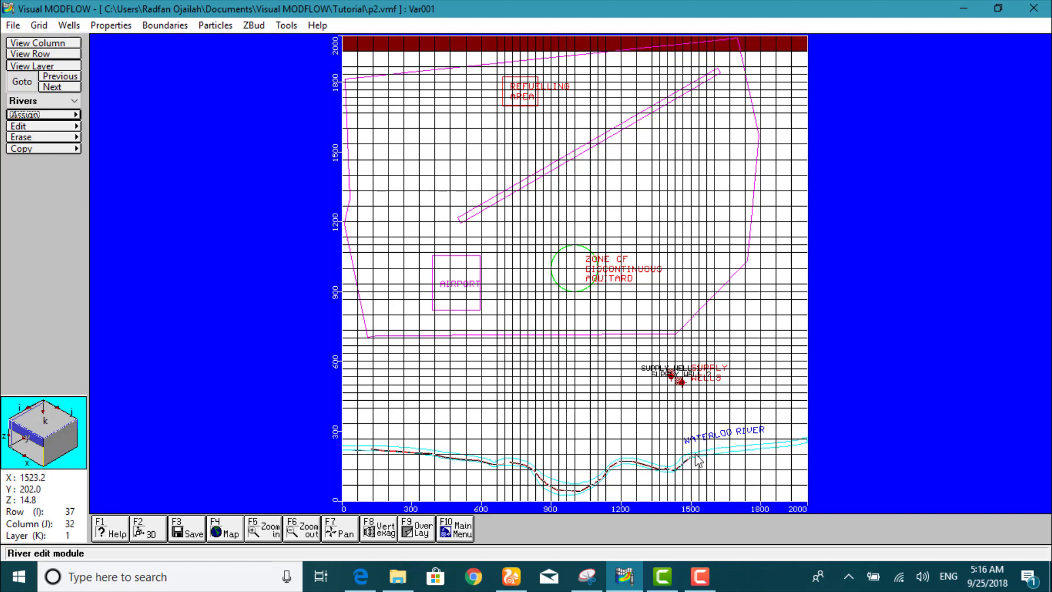
{"action": "left_click", "coordinate": [702, 451]}
{"action": "left_click", "coordinate": [714, 449]}
{"action": "left_click", "coordinate": [726, 449]}
{"action": "left_click", "coordinate": [757, 446]}
{"action": "left_click", "coordinate": [786, 443]}
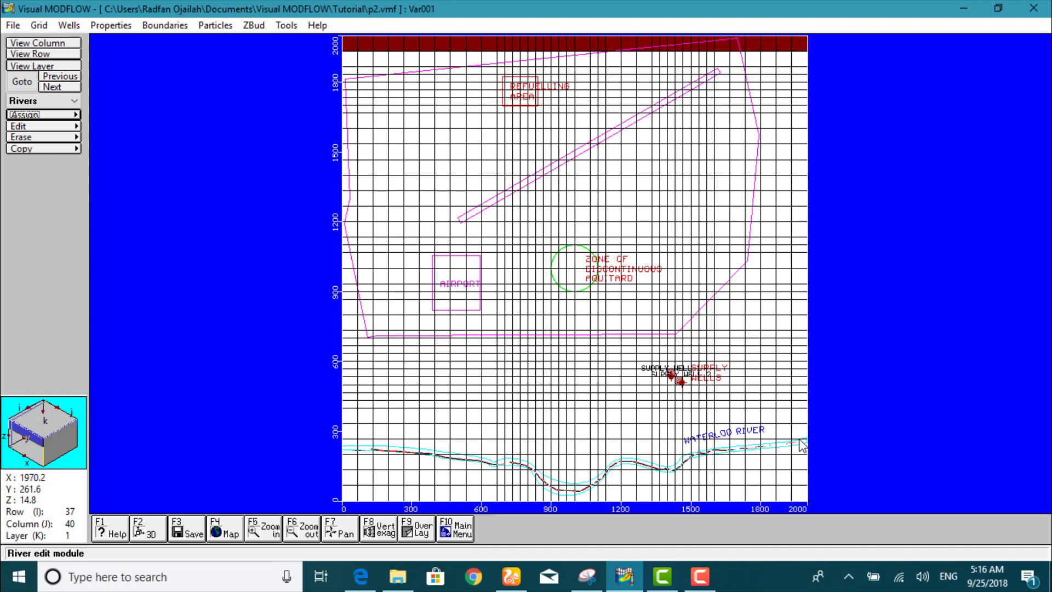
{"action": "double_click", "coordinate": [798, 440]}
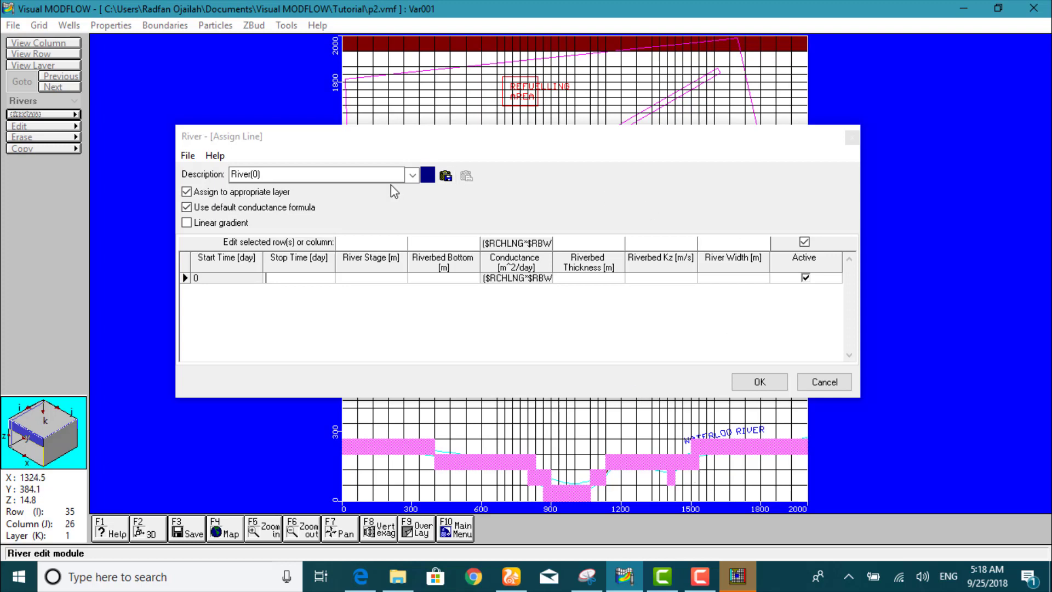
- Change the river's description to "Waterloo rRiver" and enable the linear gradient option
{"action": "double_click", "coordinate": [376, 177]}
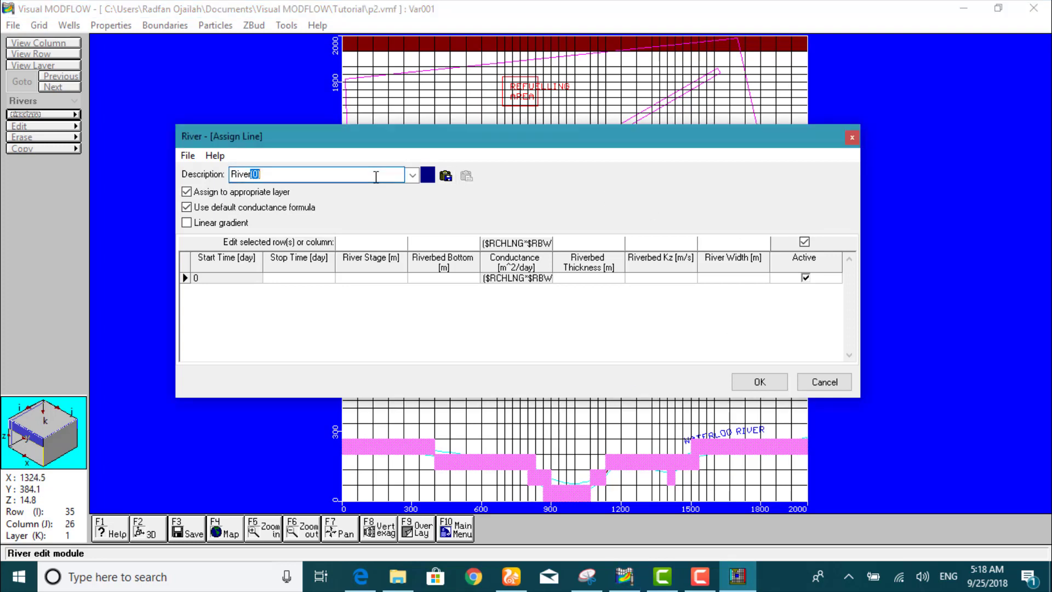
{"action": "key", "text": "BackSpace"}
{"action": "key", "text": "Home"}
{"action": "type", "text": "Waterloo river"}
{"action": "key", "text": "BackSpace"}
{"action": "key", "text": "BackSpace"}
{"action": "key", "text": "BackSpace"}
{"action": "key", "text": "BackSpace"}
{"action": "left_click", "coordinate": [187, 223]}
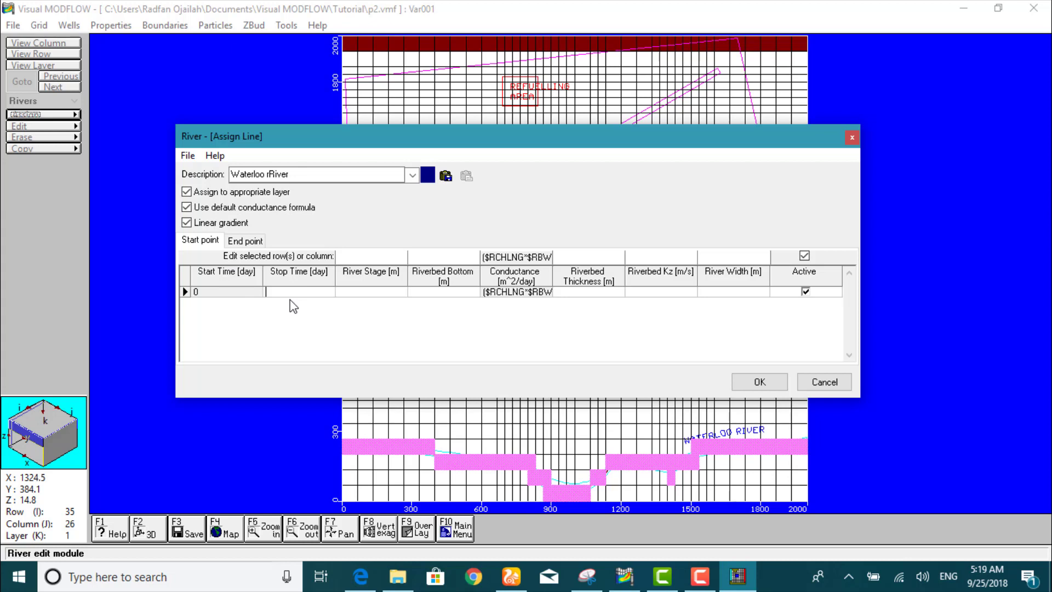
- For the river's start point, set the stop time to 7300 days, river stage to 16 m and riverbed bottom to 15.5 m
{"action": "type", "text": "7300"}
{"action": "left_click", "coordinate": [363, 294]}
{"action": "type", "text": "16"}
{"action": "left_click", "coordinate": [442, 293]}
{"action": "type", "text": "15.5"}
{"action": "key", "text": "Tab"}
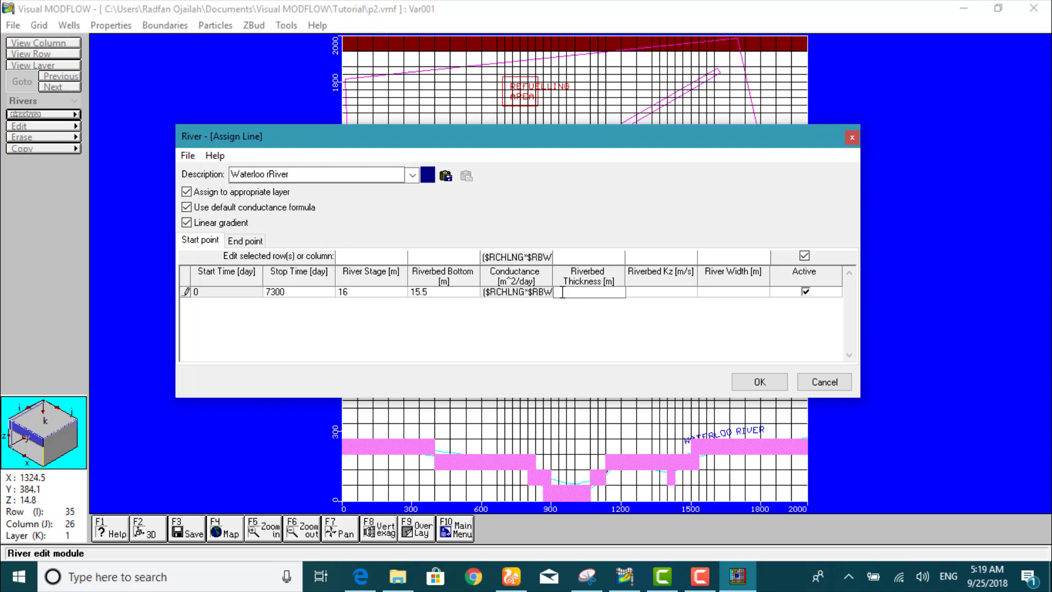
- Set the start point's riverbed thickness to 0.1 m, riverbed Kz to 1e-4 m/s and river width to 25 m
{"action": "type", "text": "0.1"}
{"action": "left_click", "coordinate": [635, 291]}
{"action": "type", "text": "1e"}
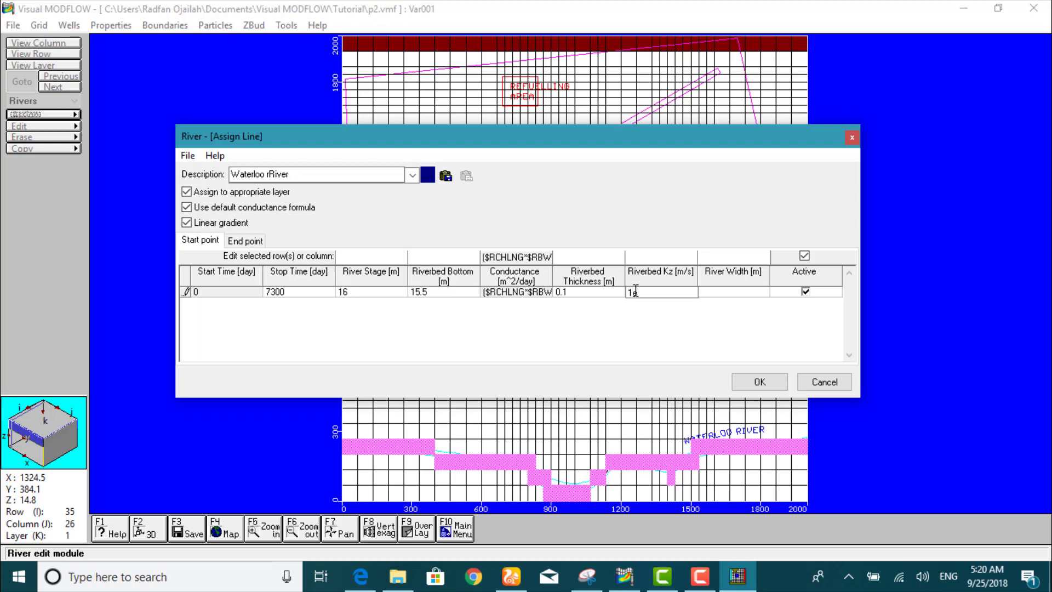
{"action": "type", "text": "-4"}
{"action": "left_click", "coordinate": [716, 295]}
{"action": "type", "text": "25"}
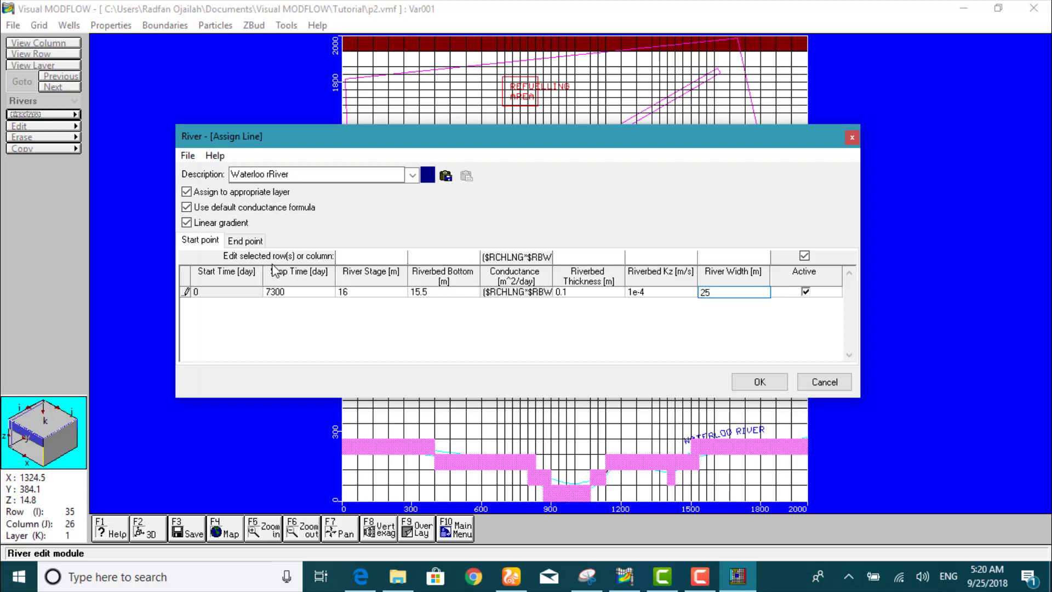
- For the river's end point, set the river stage to 15.5 m and the riverbed bottom to 15 m
{"action": "left_click", "coordinate": [253, 243]}
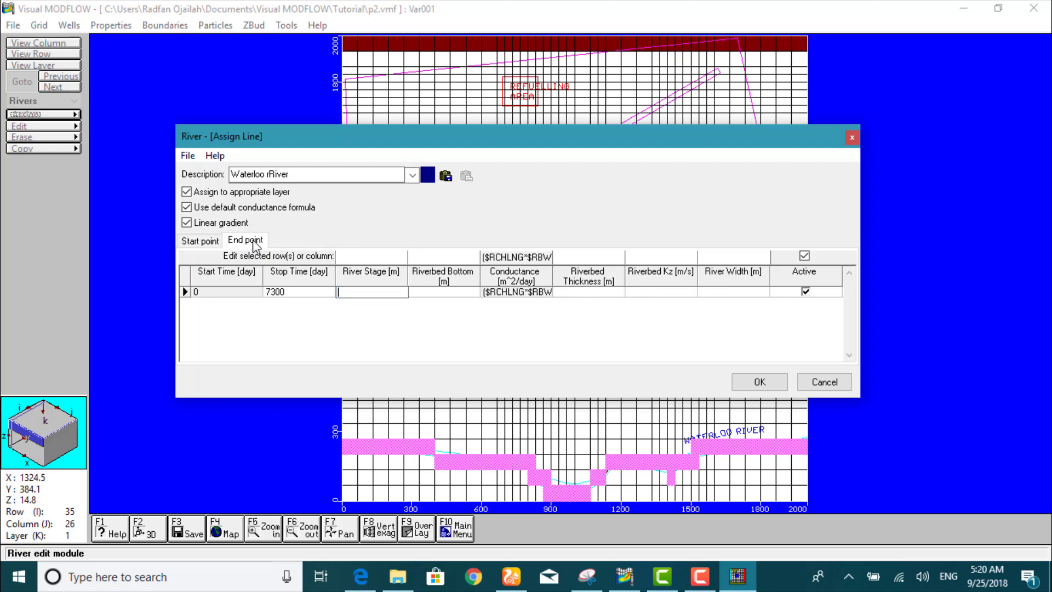
{"action": "left_click", "coordinate": [356, 290]}
{"action": "type", "text": "15.5"}
{"action": "left_click", "coordinate": [423, 294]}
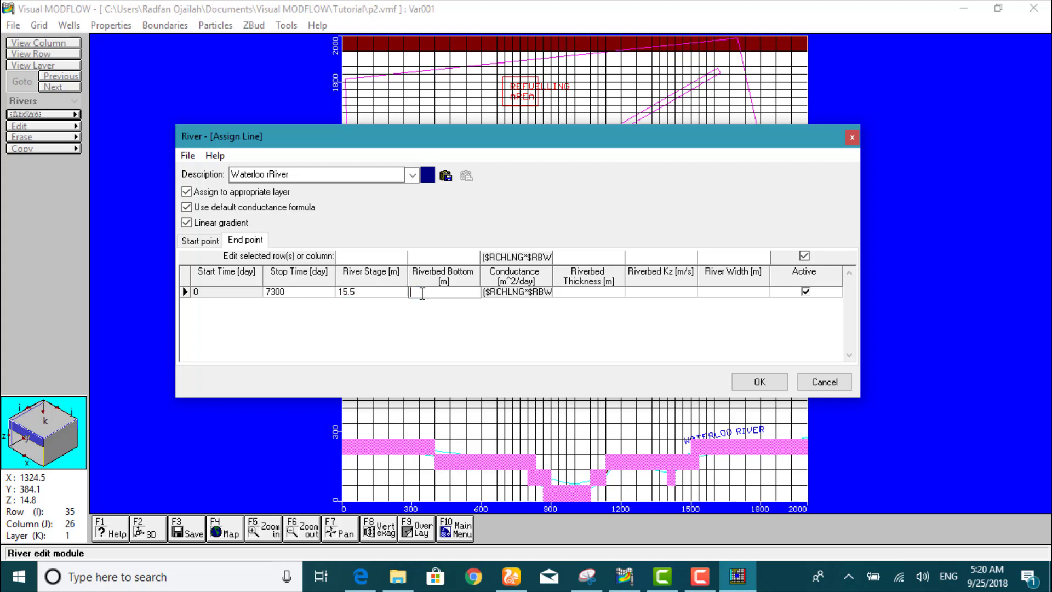
{"action": "type", "text": "15"}
- Set the end point's riverbed thickness to 0.1 m, Kz to 1e-4 m/s and river width to 25 m, and apply the river boundary
{"action": "left_click", "coordinate": [580, 294]}
{"action": "type", "text": "0.1"}
{"action": "left_click", "coordinate": [647, 291]}
{"action": "type", "text": "1e-4"}
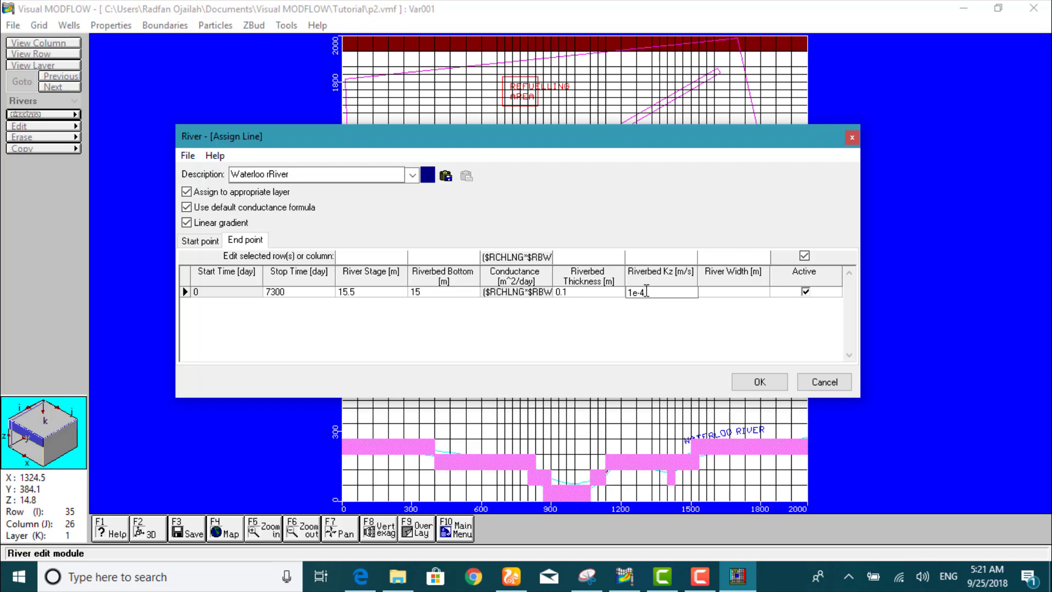
{"action": "left_click", "coordinate": [710, 293]}
{"action": "type", "text": "25"}
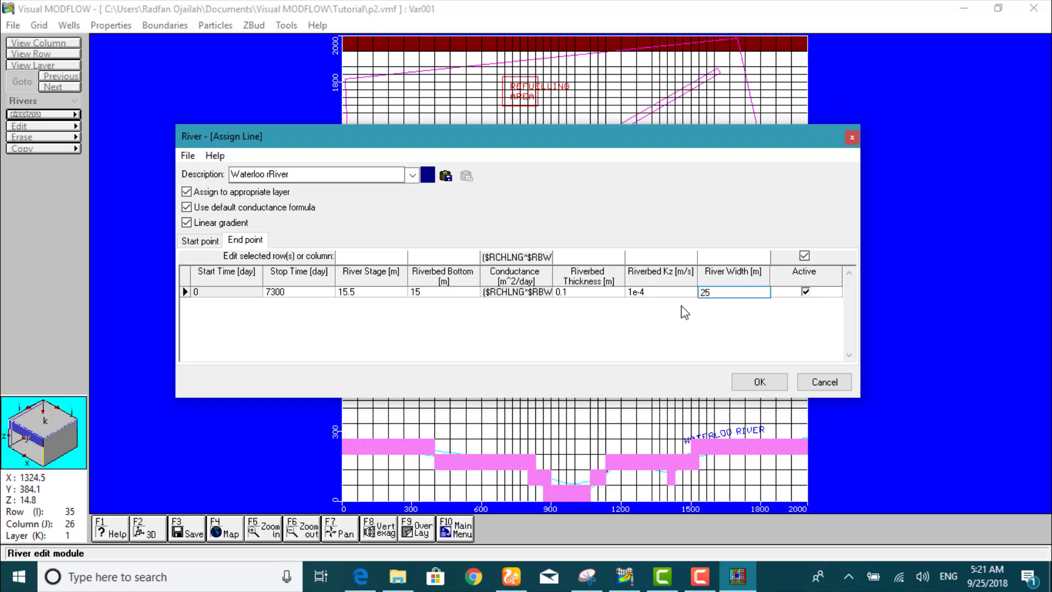
{"action": "left_click", "coordinate": [740, 379]}
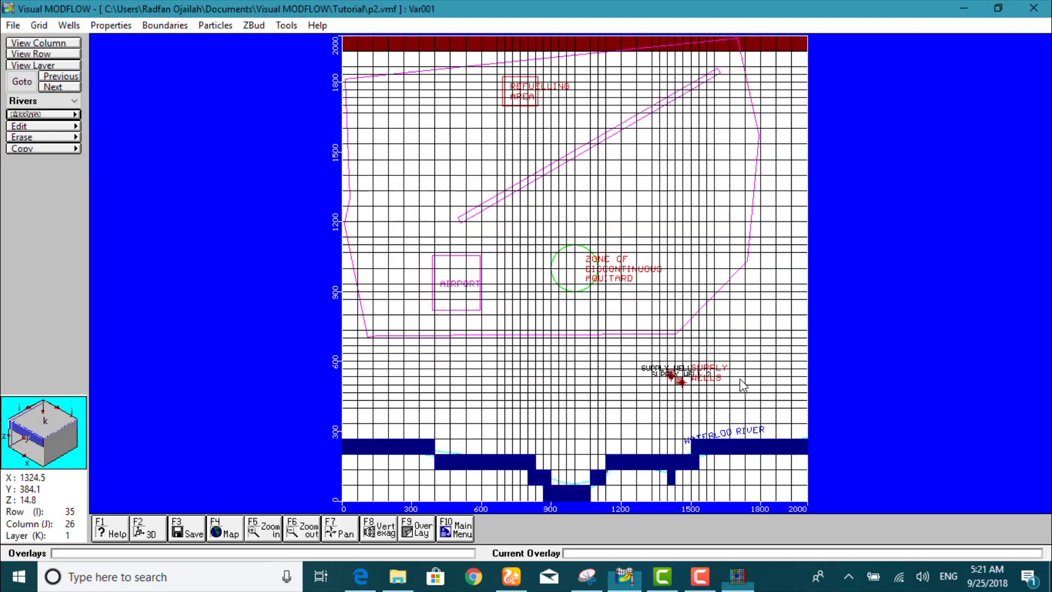